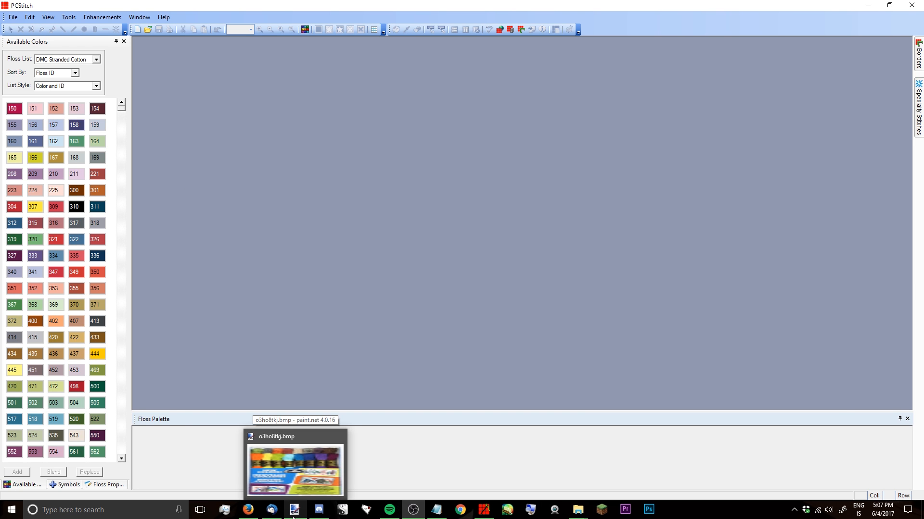
Switch to paint.net and examine the DMC new-colours floss package photo from the skeins down to the printed designs
click(293, 517)
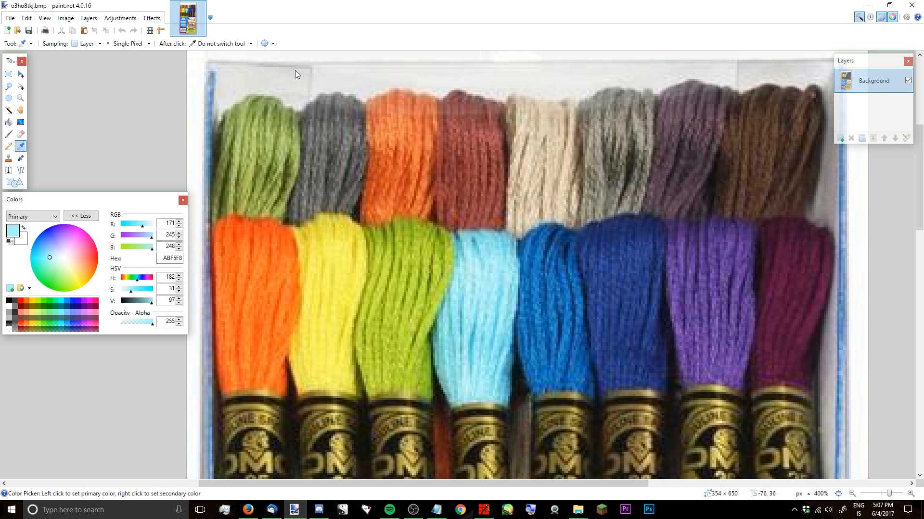
scroll(479, 329, down, 2)
scroll(480, 328, up, 2)
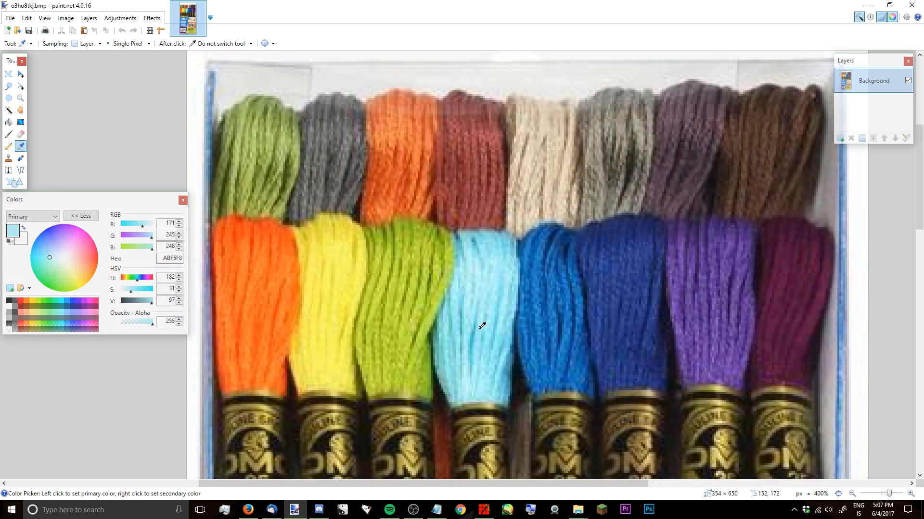
scroll(482, 326, down, 4)
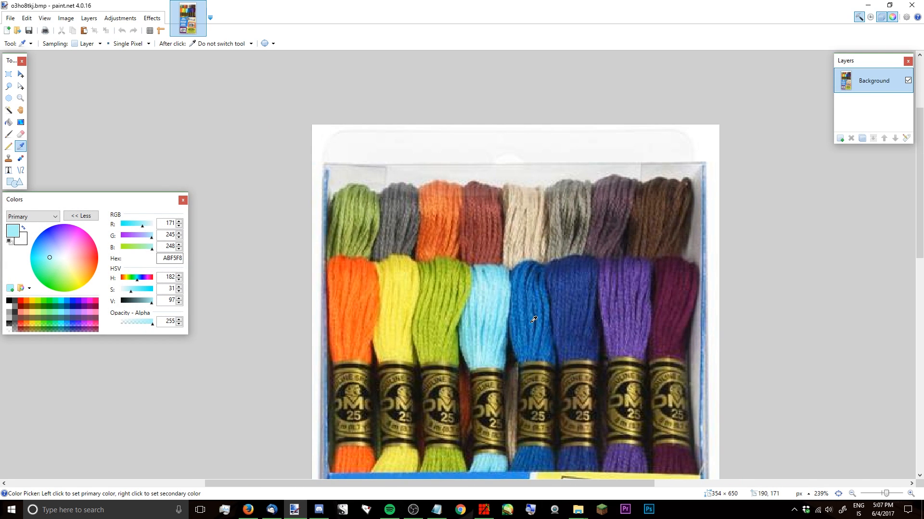
scroll(534, 319, down, 6)
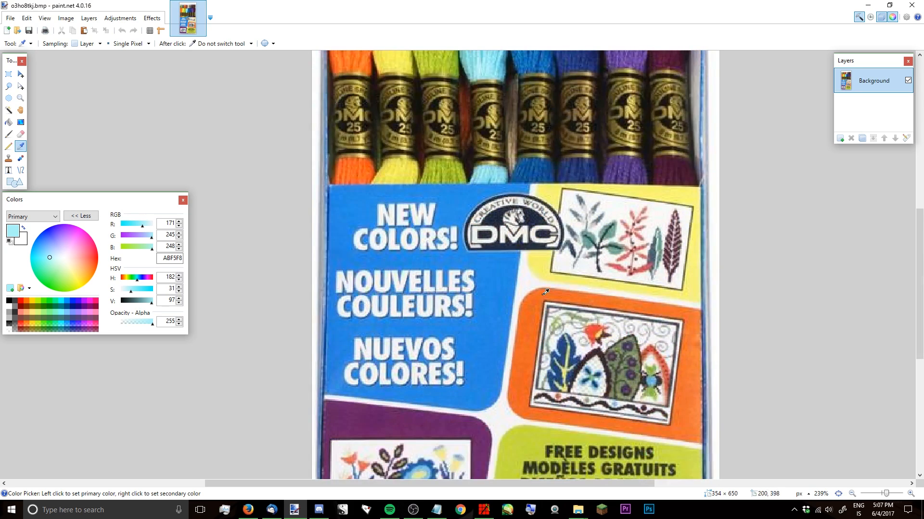
scroll(551, 337, down, 3)
scroll(546, 320, up, 6)
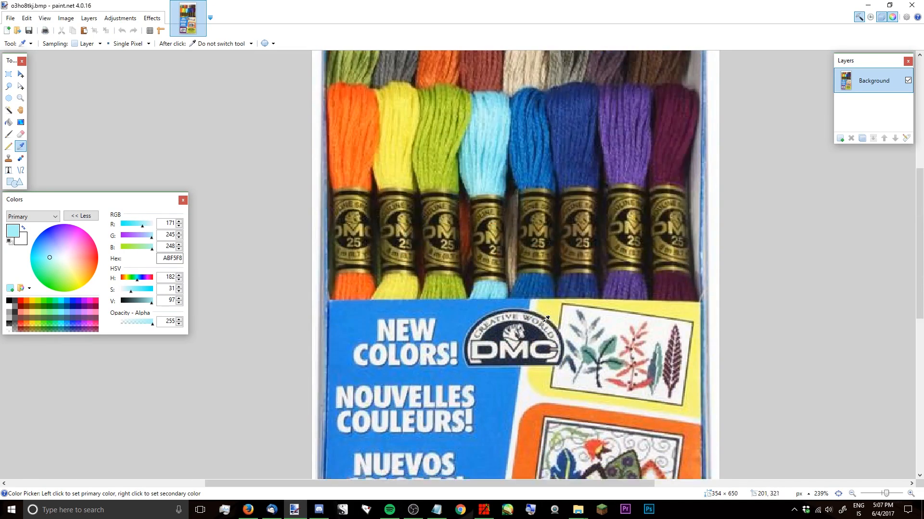
scroll(546, 319, up, 3)
scroll(514, 267, down, 1)
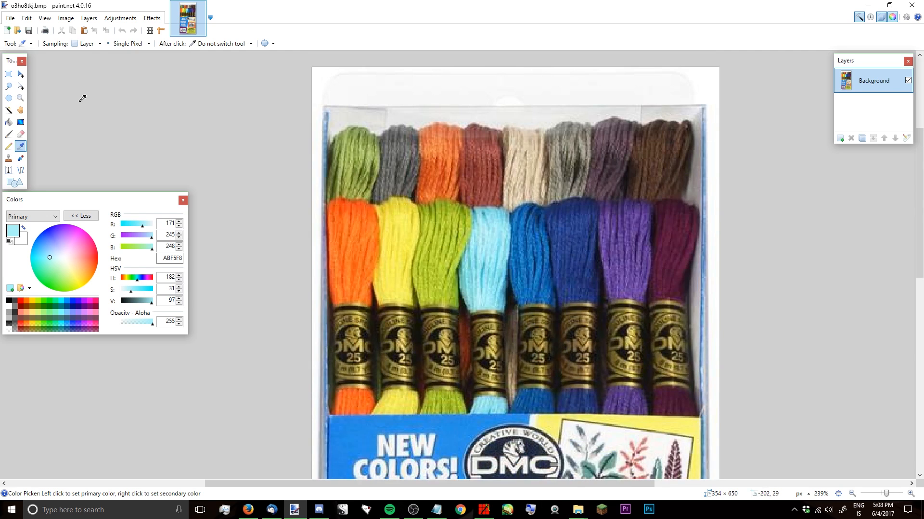
Adjust the floss photo's brightness to -14 and contrast to -5
click(120, 18)
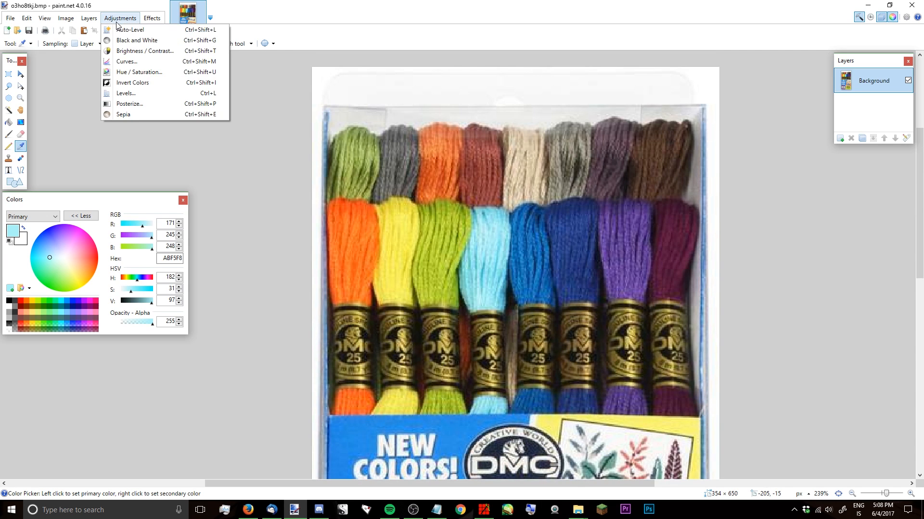
click(140, 51)
drag(456, 212, 677, 201)
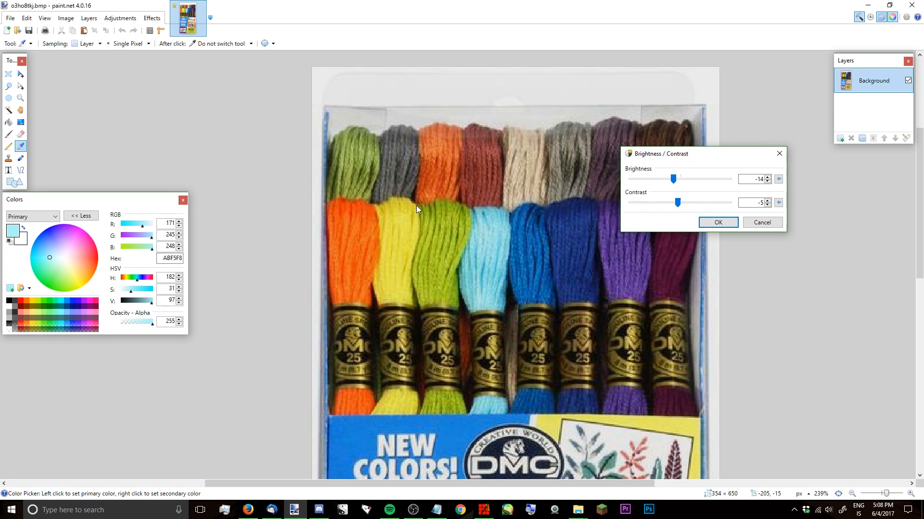
click(716, 224)
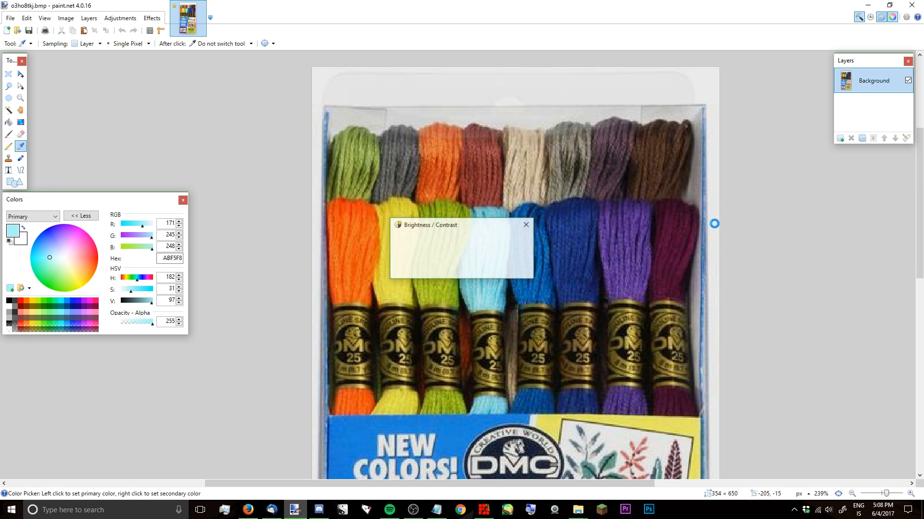
Keep the Colors window expanded with its RGB values and sample the yellow front-row skein as the primary color
click(93, 222)
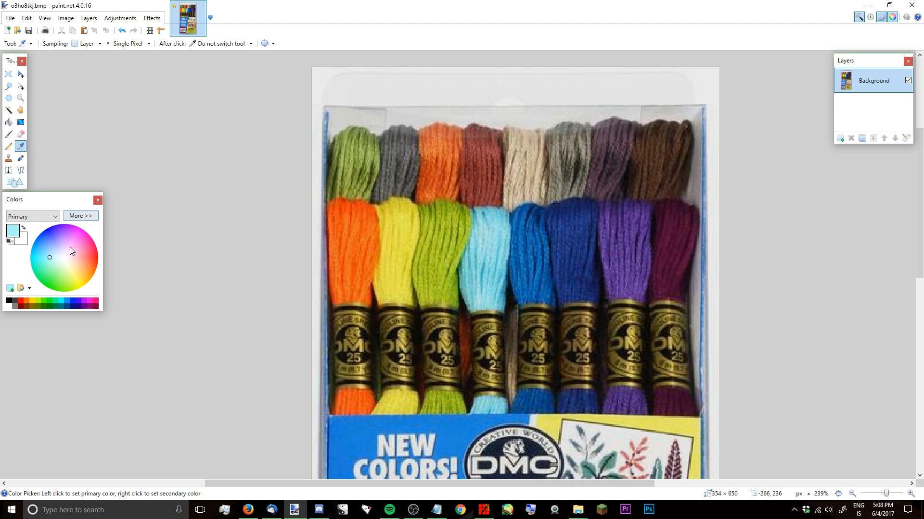
click(75, 217)
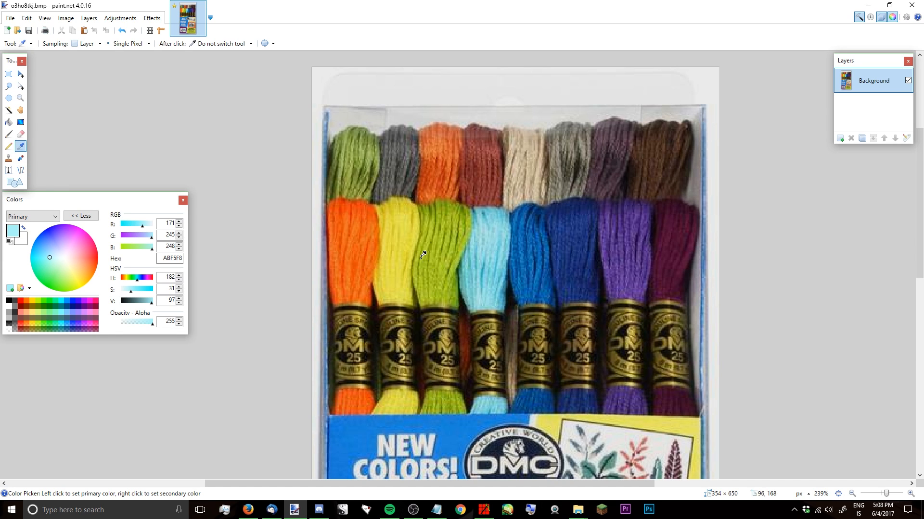
drag(400, 227, 396, 212)
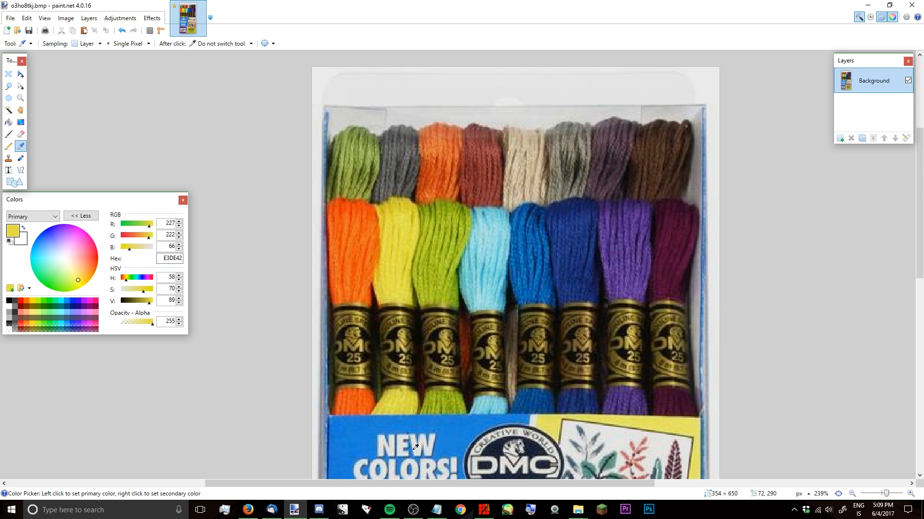
Switch to PCStitch and open the Floss Editor
click(484, 511)
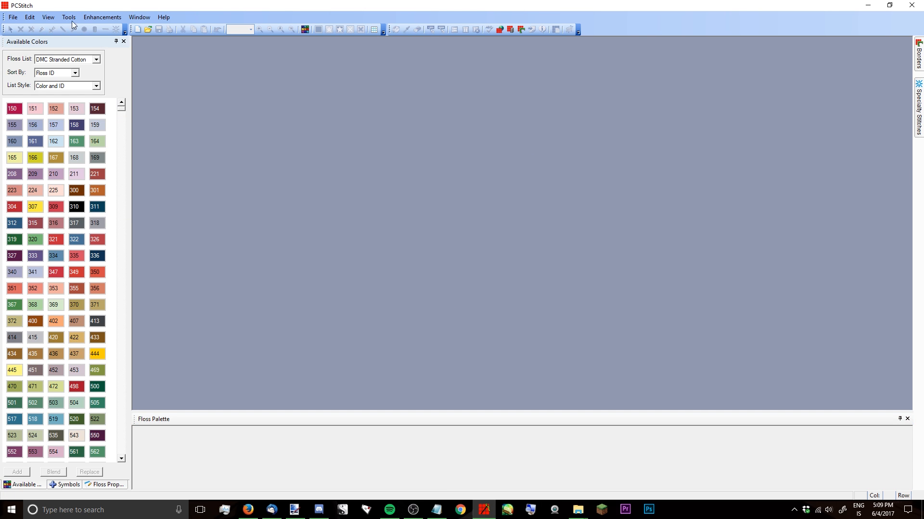
click(109, 18)
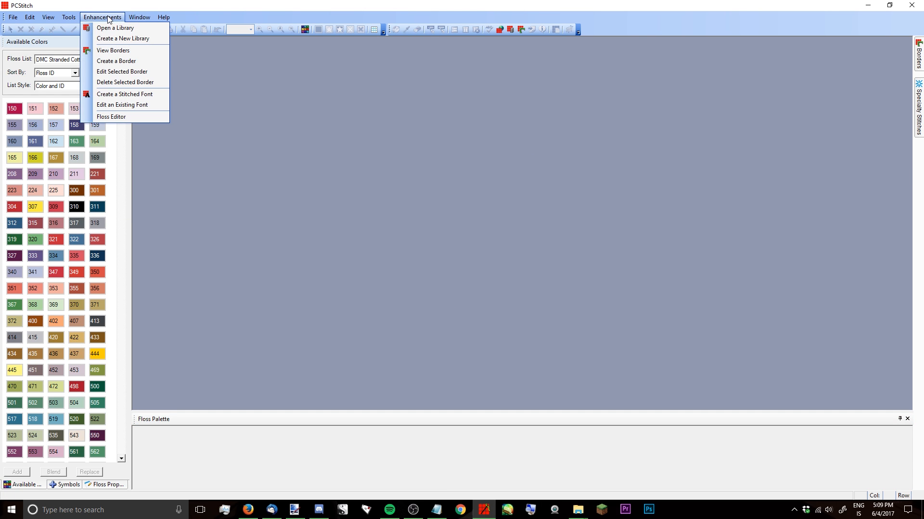
click(129, 117)
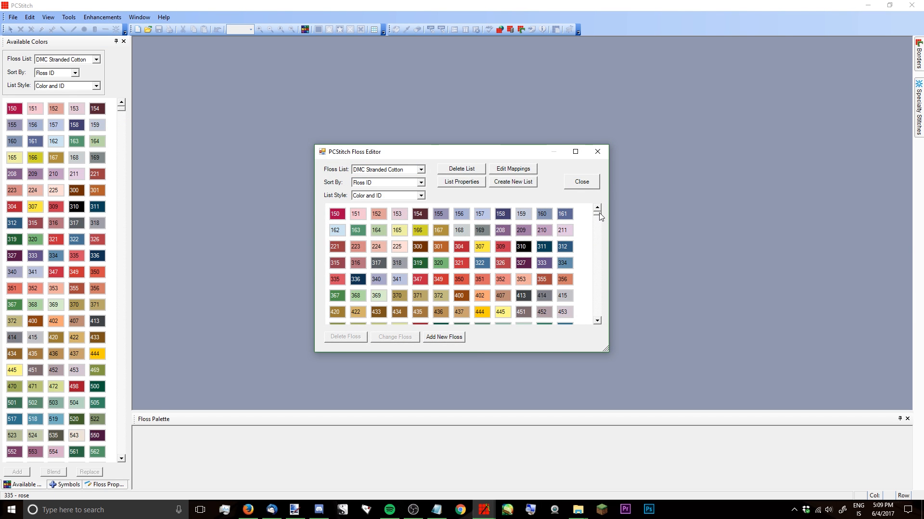
Review the available floss lists, sort orders and list styles in the Floss Editor, keeping the current selections
click(422, 169)
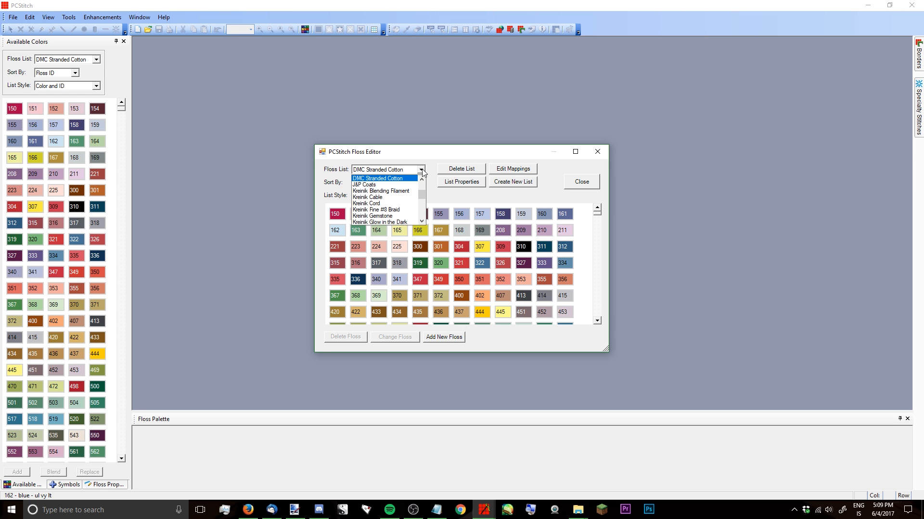
mouse_move(421, 198)
mouse_down()
mouse_move(422, 184)
mouse_move(422, 221)
mouse_move(439, 198)
mouse_up()
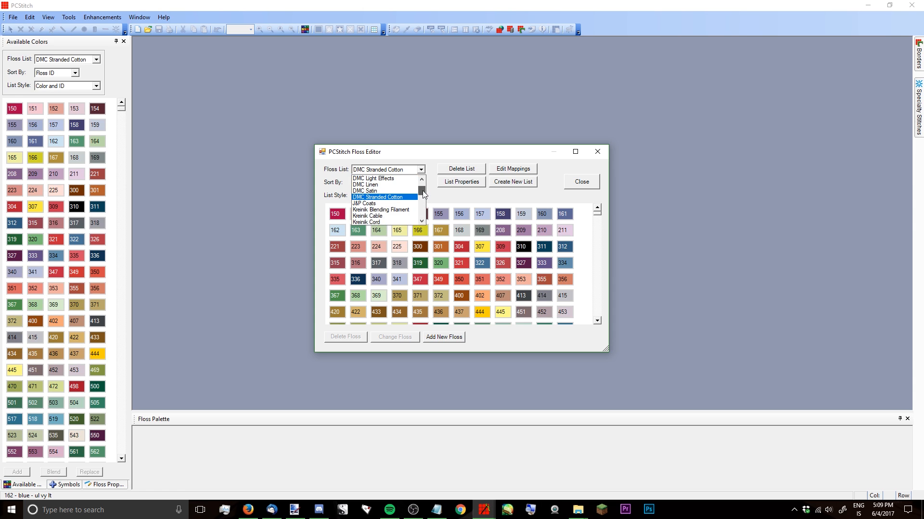
click(424, 160)
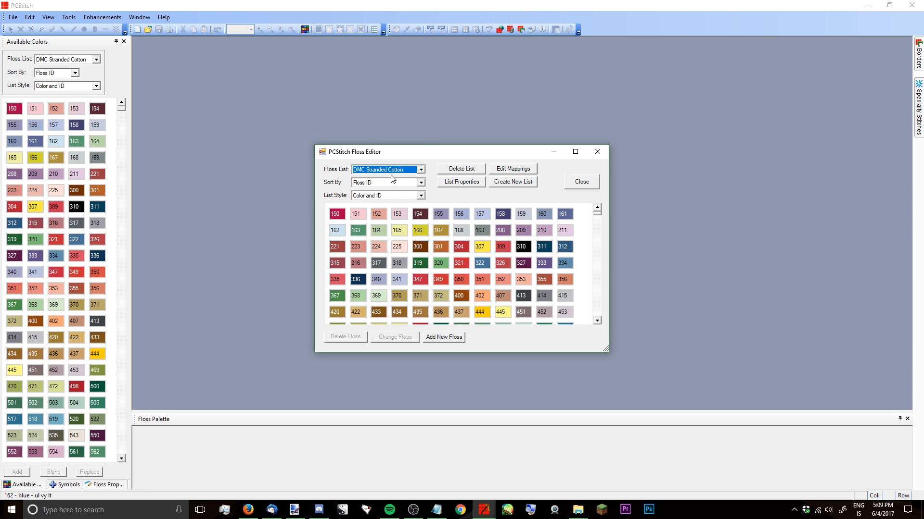
click(421, 183)
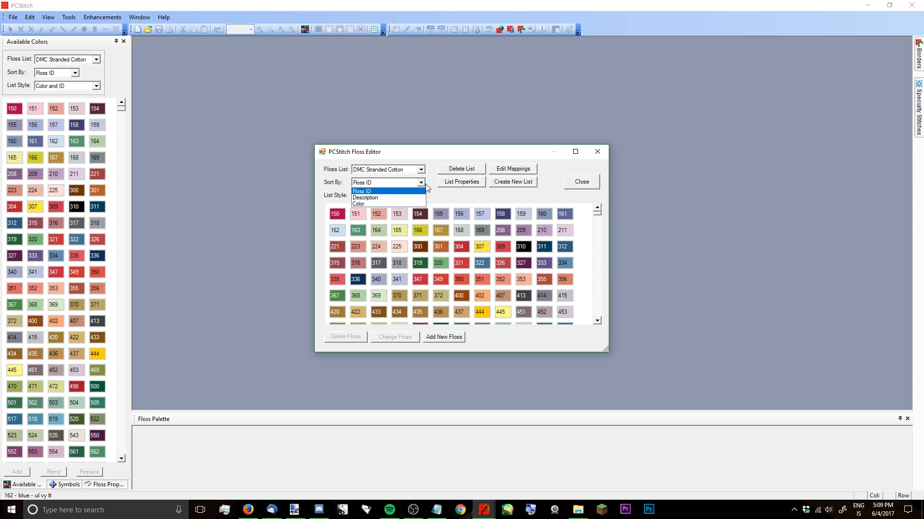
click(341, 180)
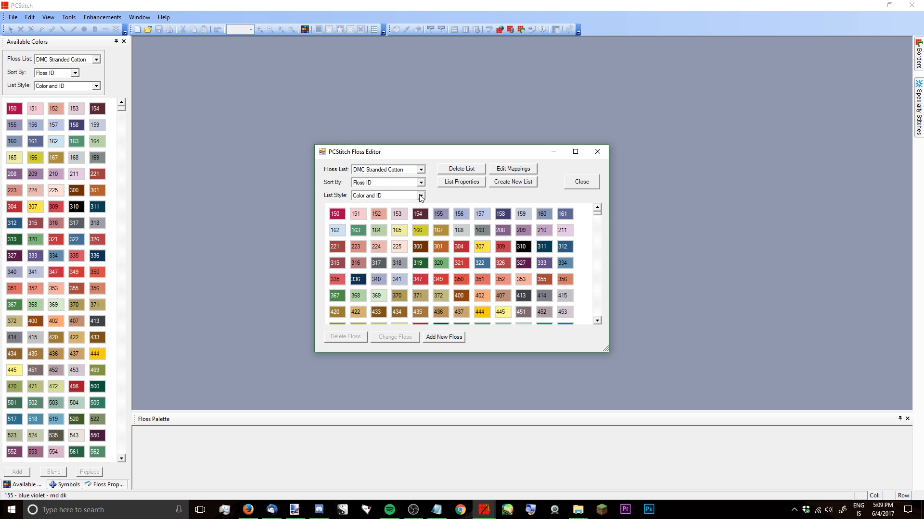
click(421, 196)
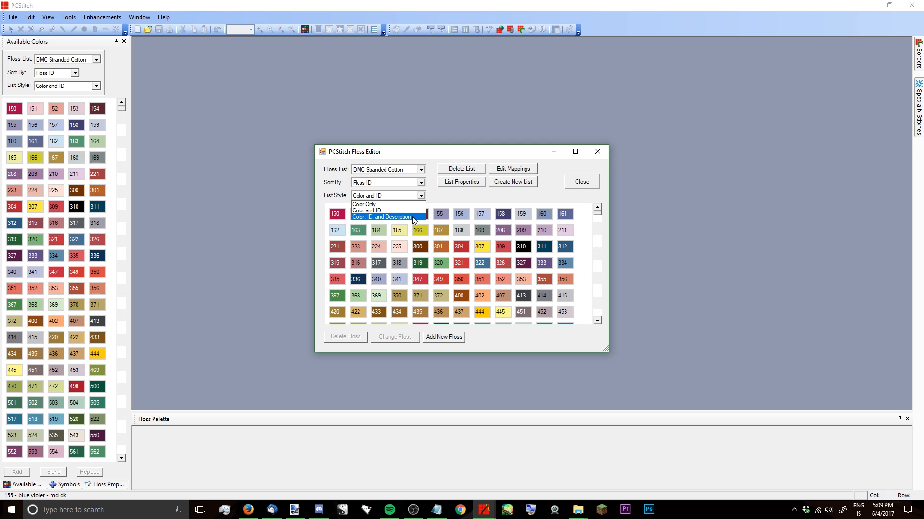
click(420, 195)
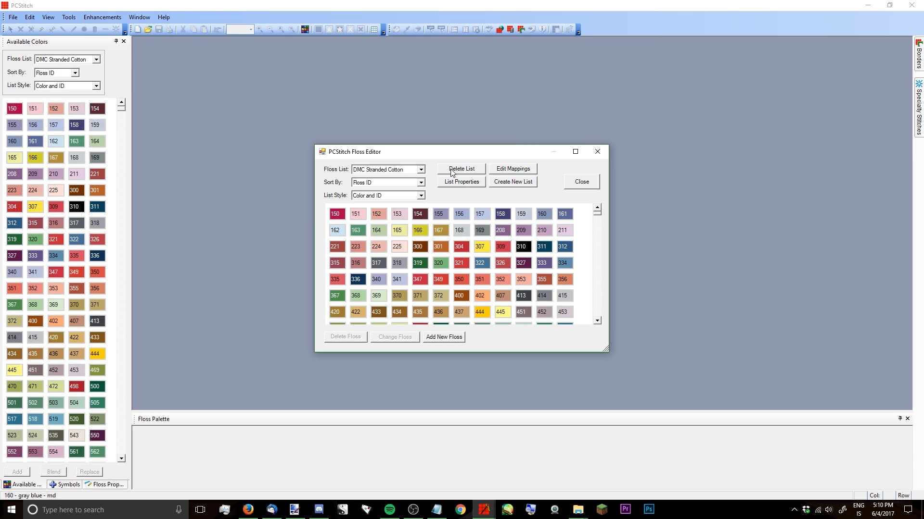
Open the mappings of the DMC Stranded Cotton list and examine how its colors map to Anchor Cotton
click(513, 175)
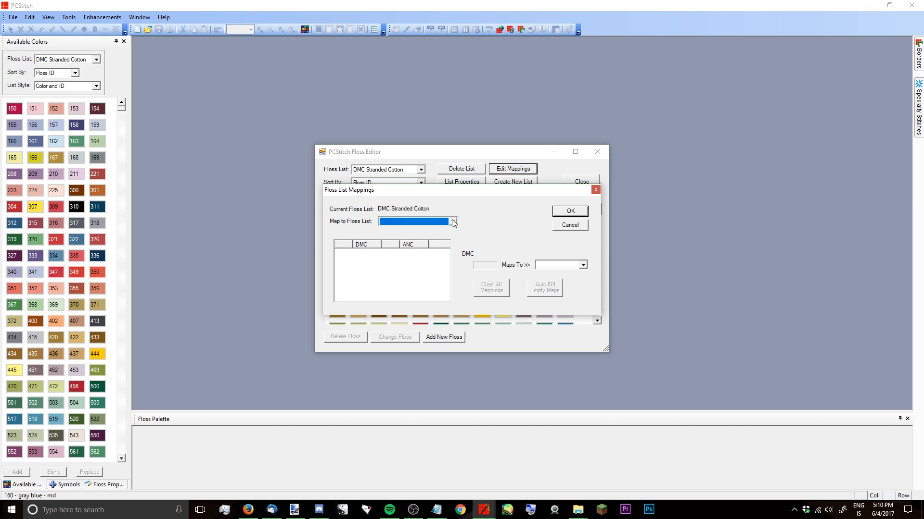
click(453, 221)
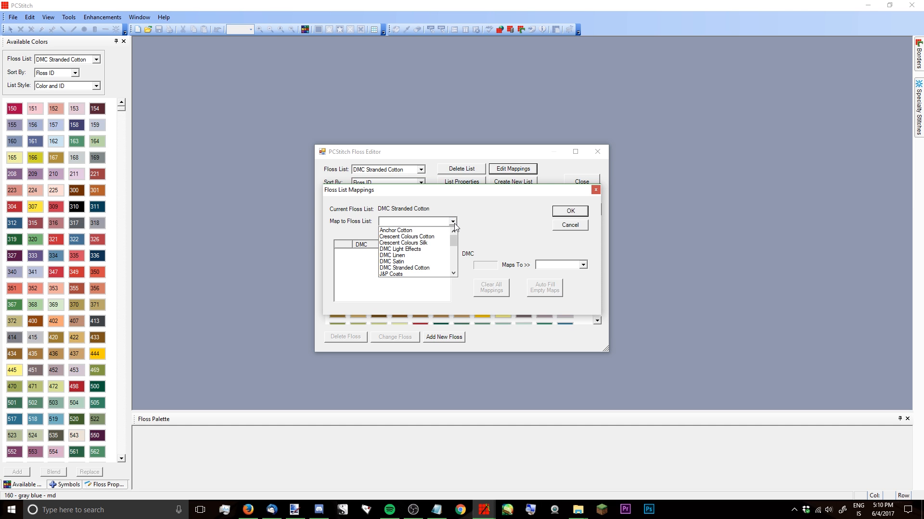
click(425, 231)
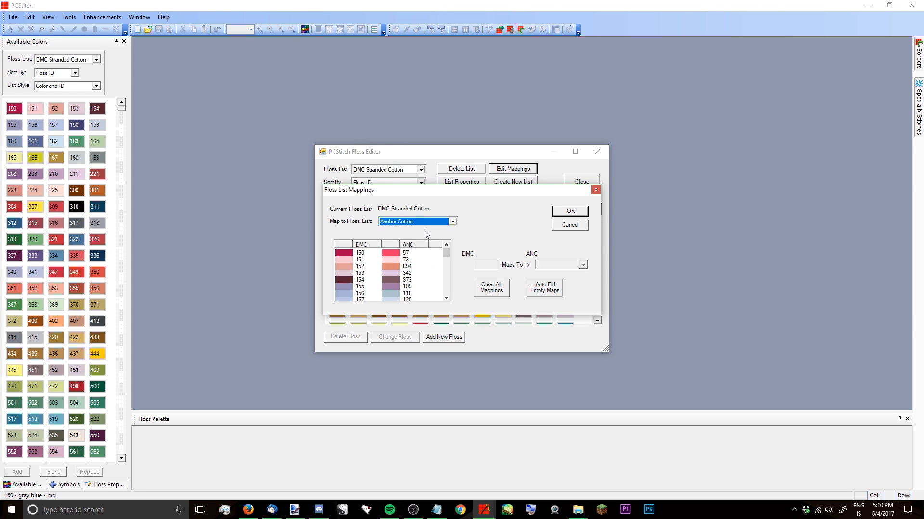
drag(446, 253, 425, 289)
scroll(425, 289, up, 19)
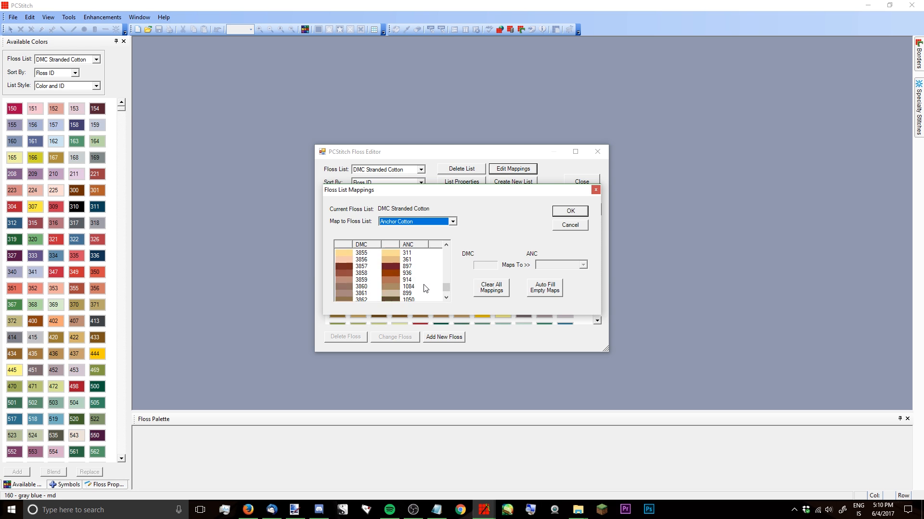
scroll(426, 288, up, 20)
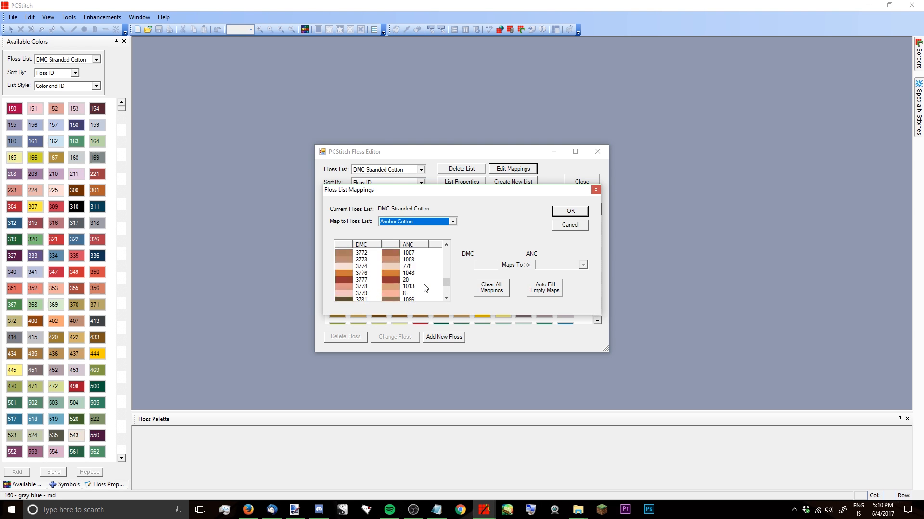
Examine the DMC Stranded Cotton mappings to J&P Coats, and close the mappings without saving
click(438, 223)
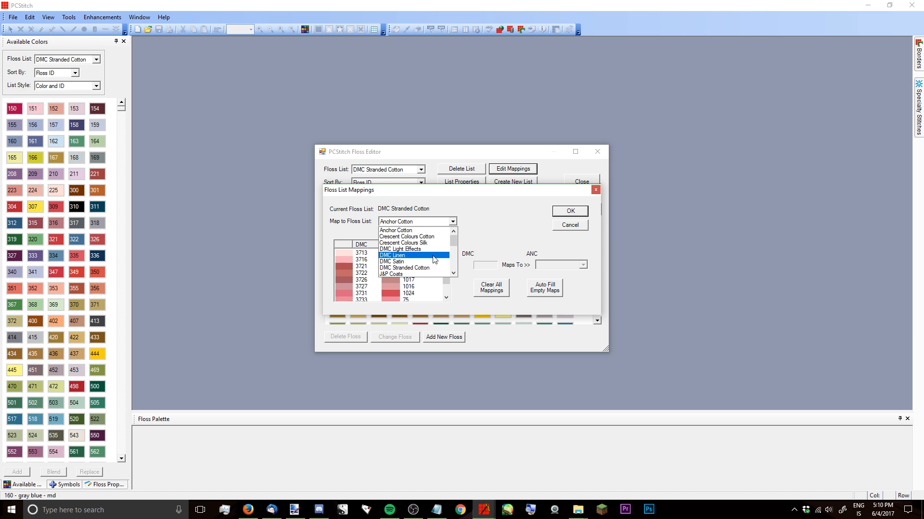
scroll(425, 258, down, 1)
click(424, 257)
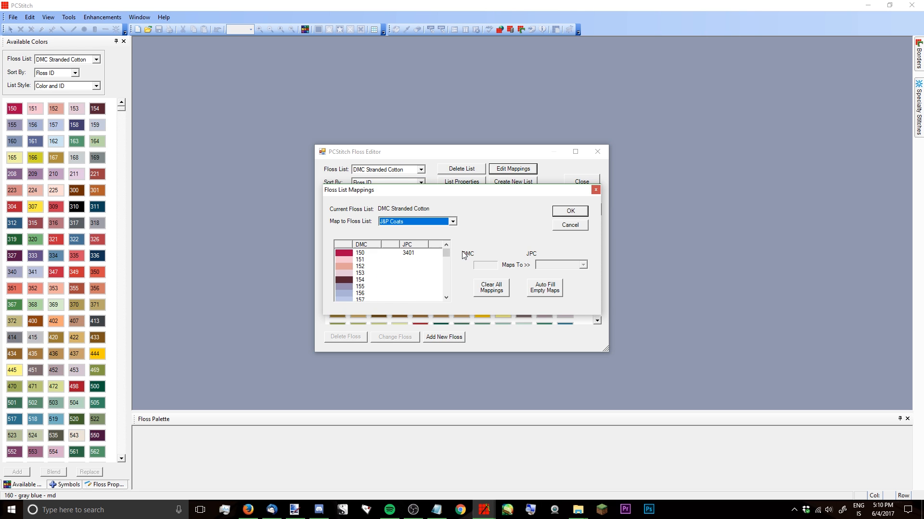
mouse_move(448, 254)
mouse_down()
mouse_move(450, 291)
mouse_move(453, 243)
mouse_up()
click(574, 226)
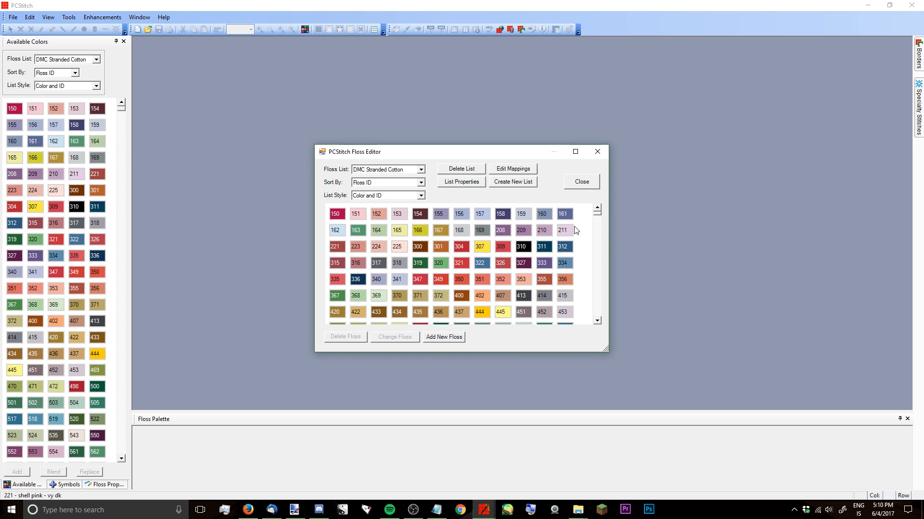
Review the DMC Stranded Cotton list's properties, including the list type options, and close them without changes
click(456, 182)
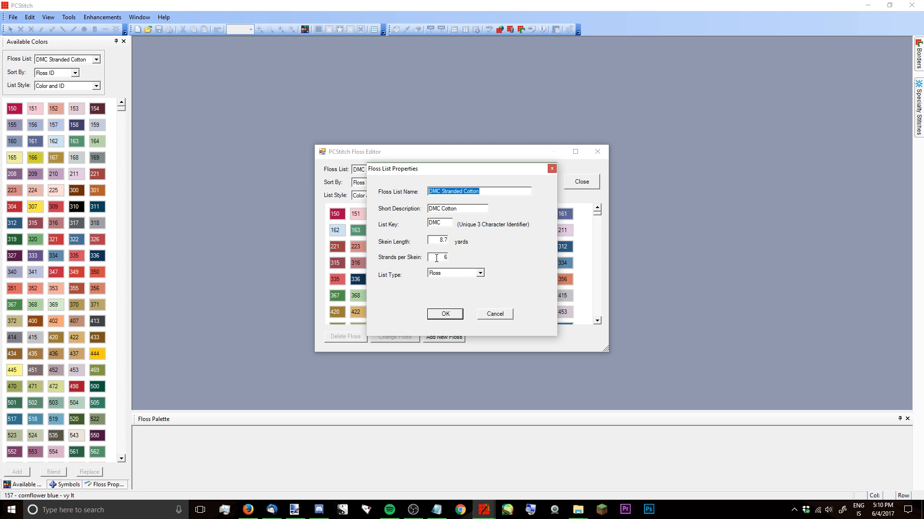
click(478, 275)
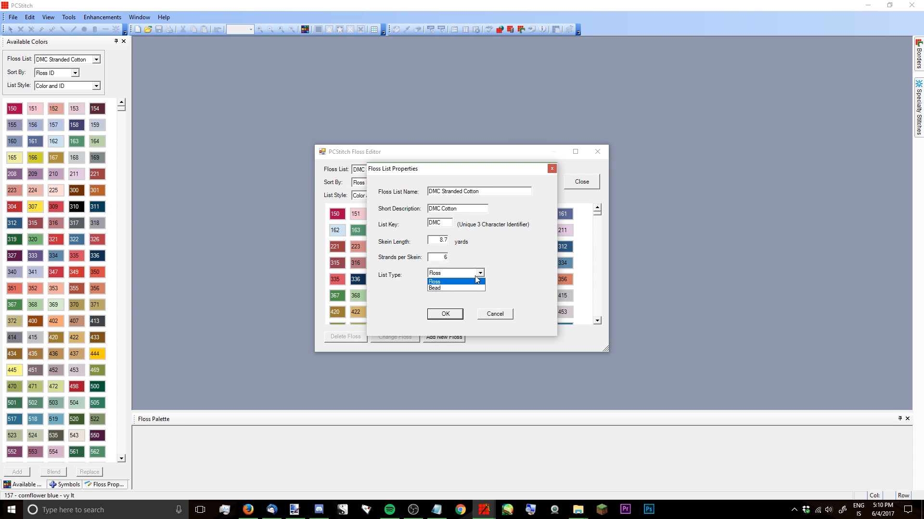
click(493, 273)
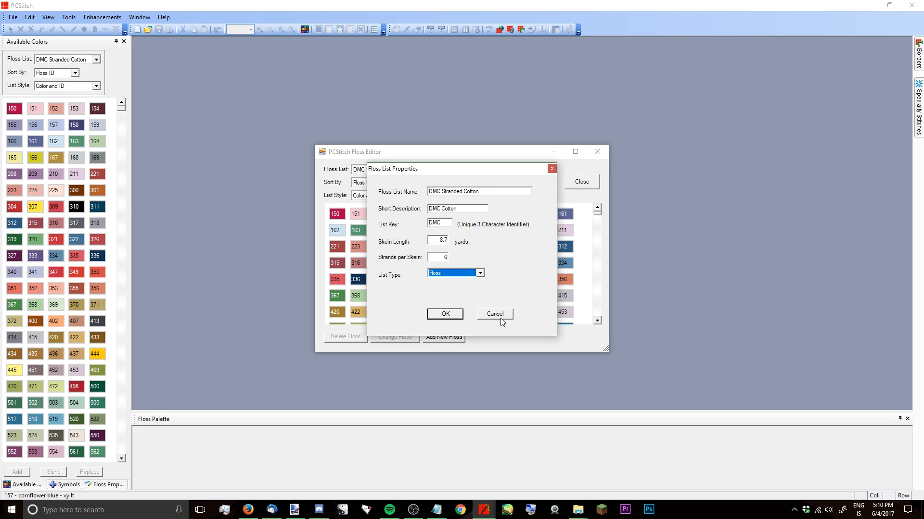
click(500, 317)
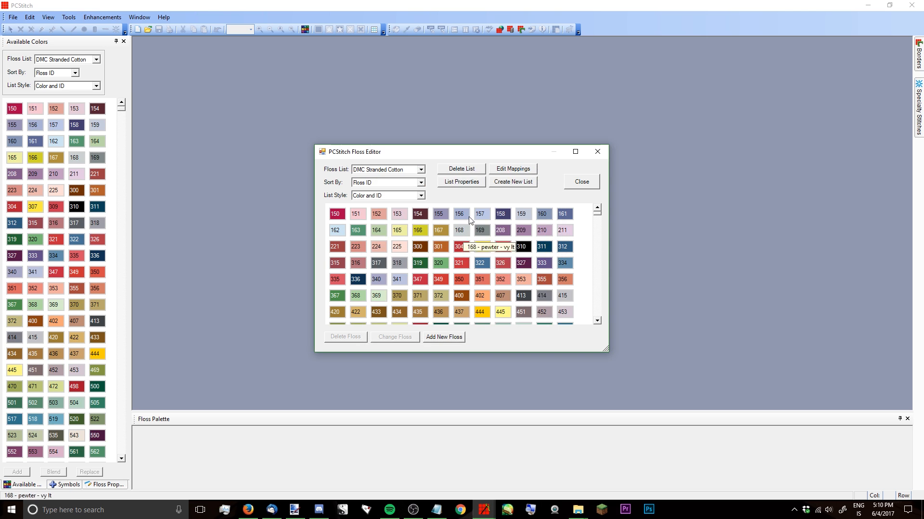
Examine the properties offered for creating a new floss list, including the lists to start from, and cancel
click(521, 183)
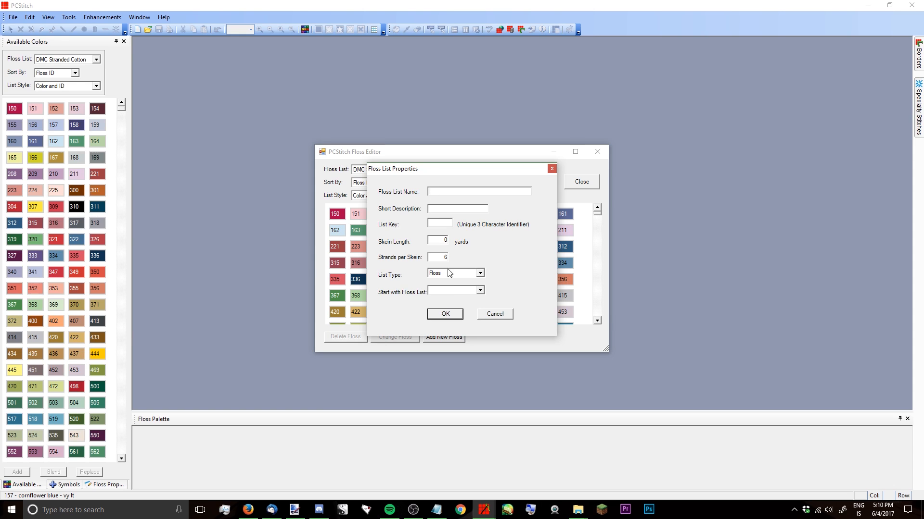
click(480, 291)
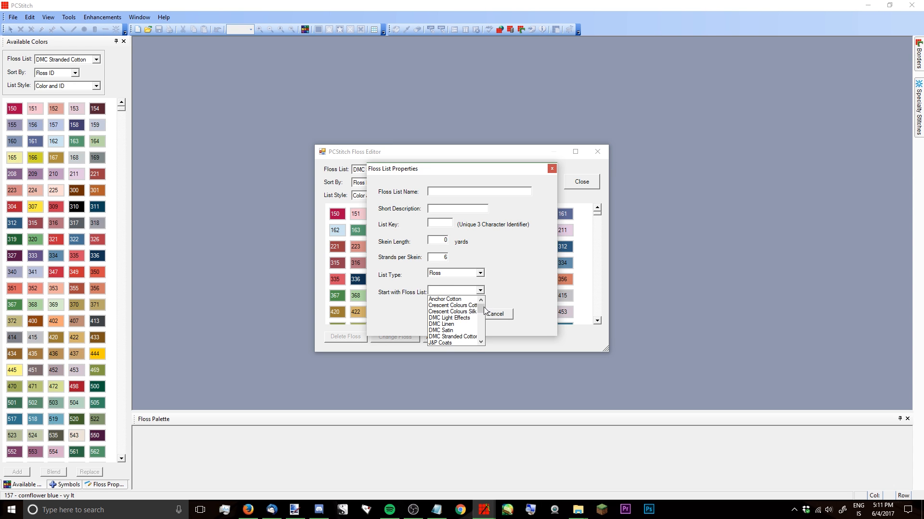
drag(481, 309, 487, 330)
click(501, 271)
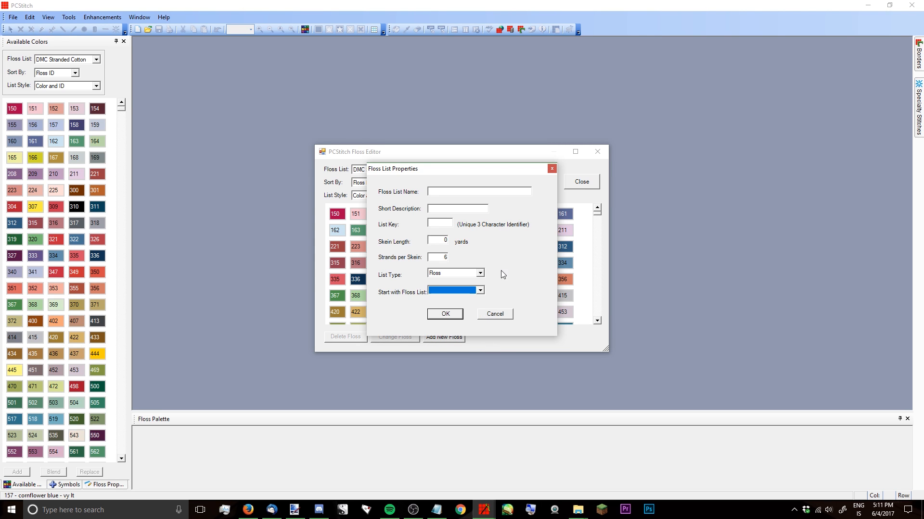
click(493, 314)
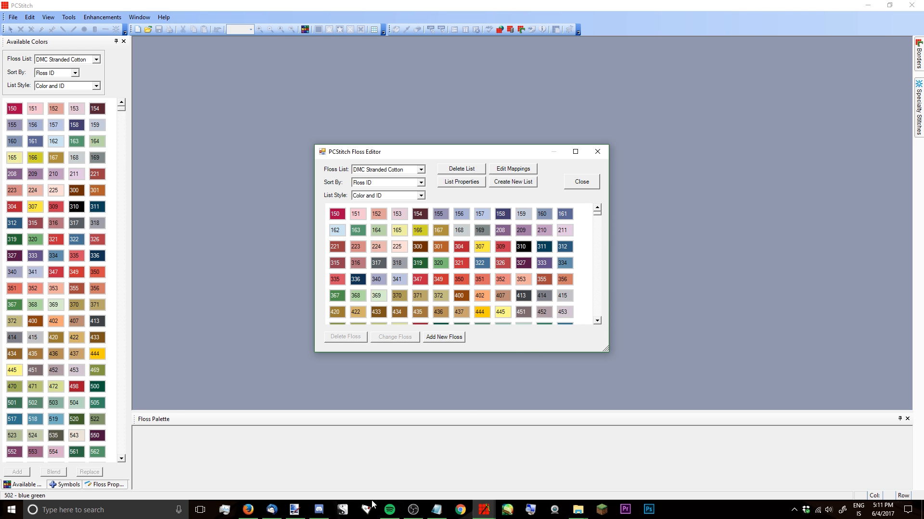
Switch to paint.net and sample the front yellow skein at several points, ending on RGB 223, 213, 63
click(294, 509)
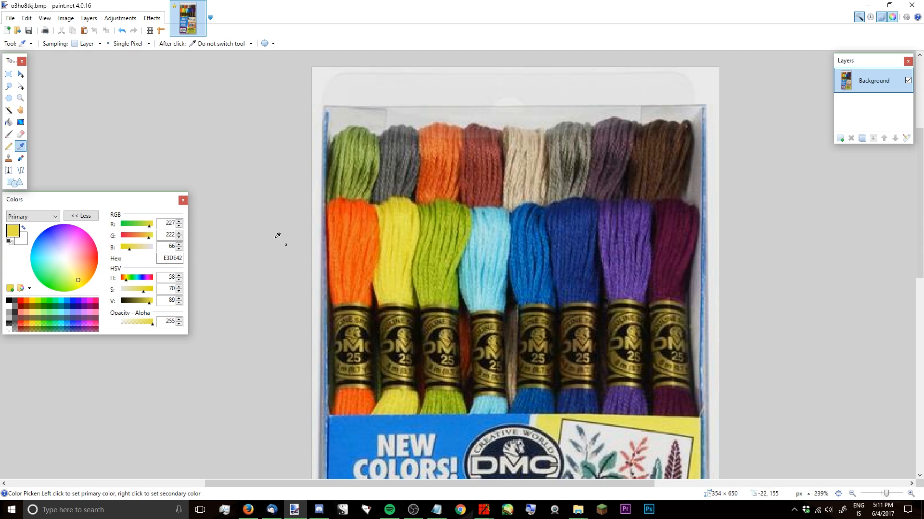
click(393, 231)
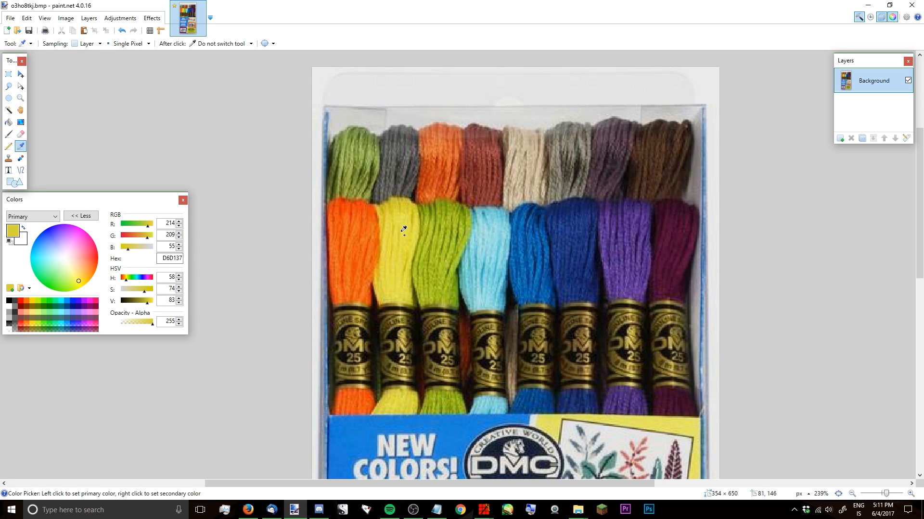
click(399, 232)
click(397, 234)
click(397, 239)
click(400, 232)
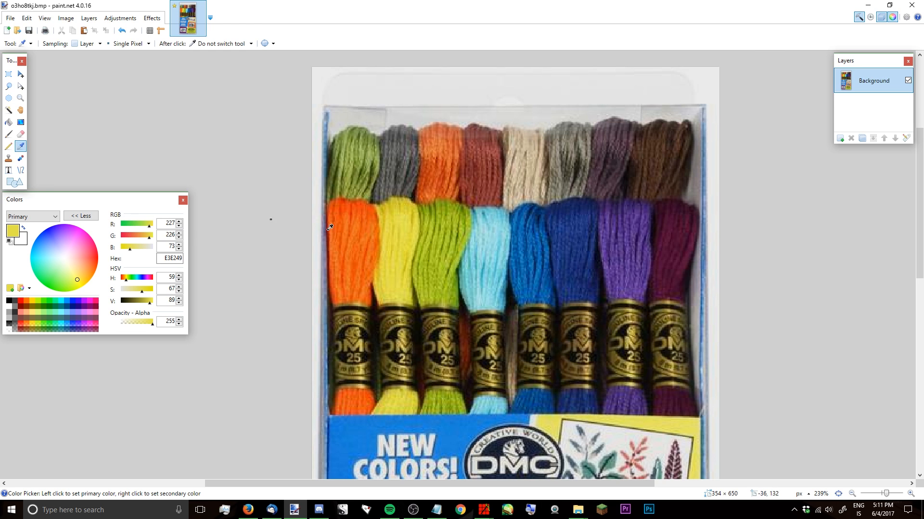
click(392, 232)
Switch to the PCStitch Floss Editor and start a new floss with description Yellow and manufacturer ID 123
click(483, 510)
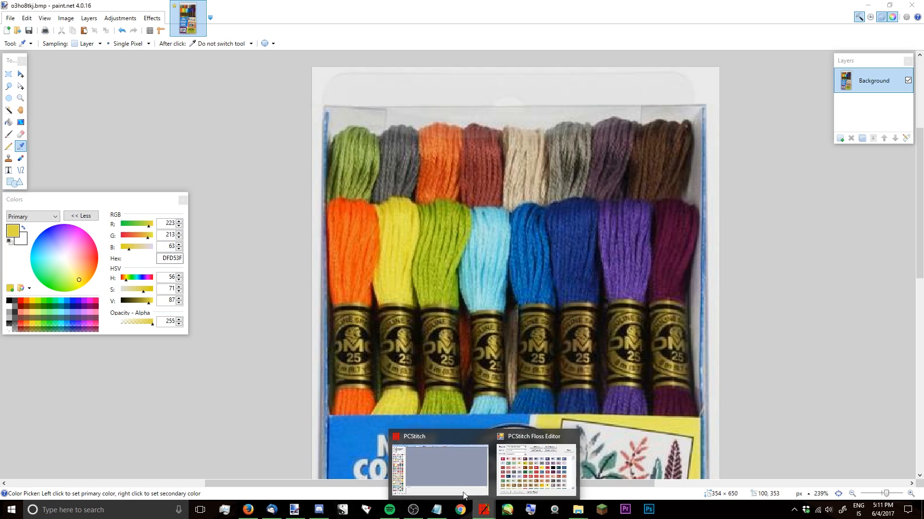
click(515, 476)
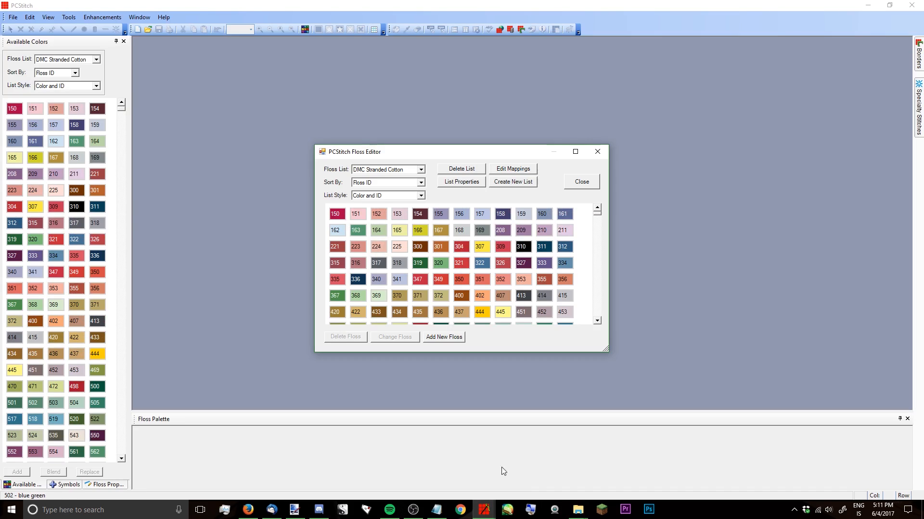
click(444, 338)
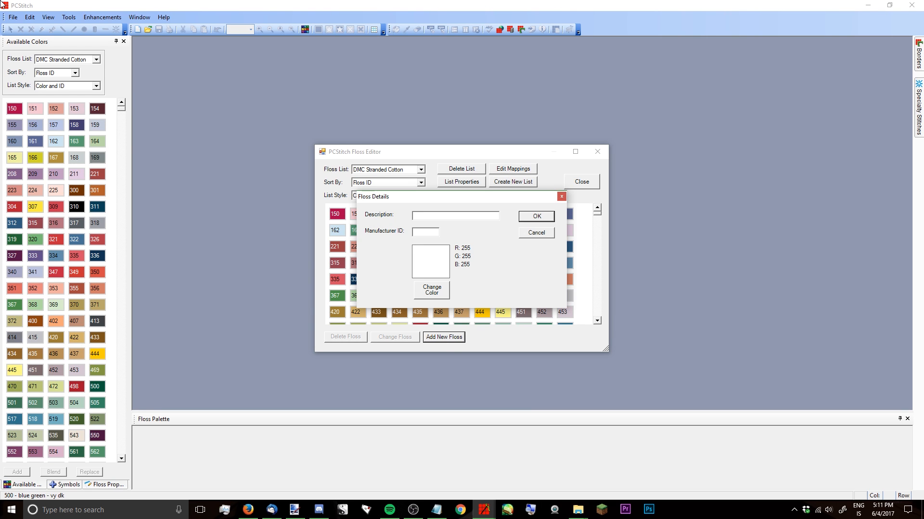
text(Yellow)
key(Tab)
text(123)
Open the new floss's color definition and place paint.net's Colors window beside it for reading the sampled RGB values
click(438, 291)
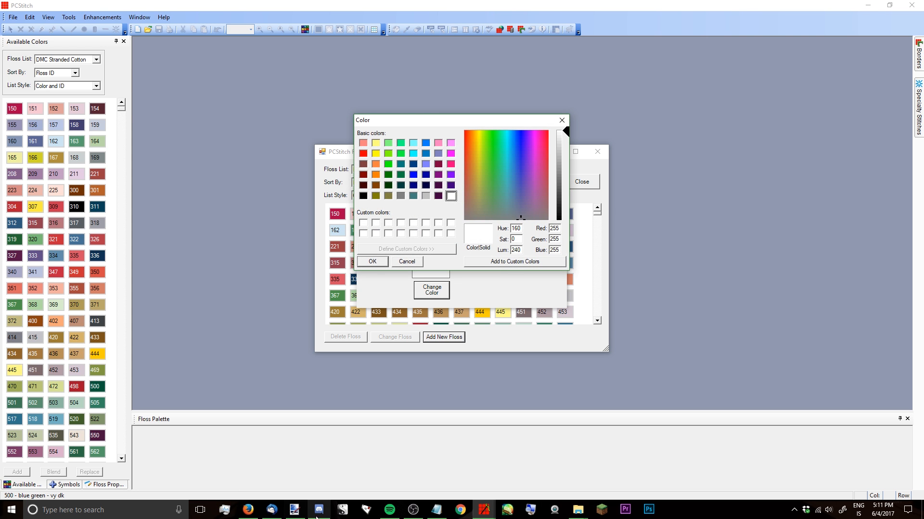
click(295, 510)
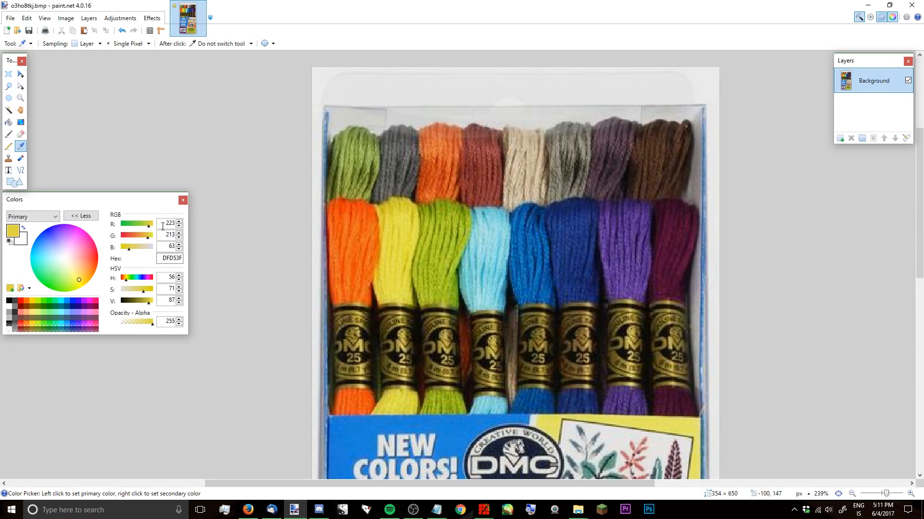
key(alt+Tab)
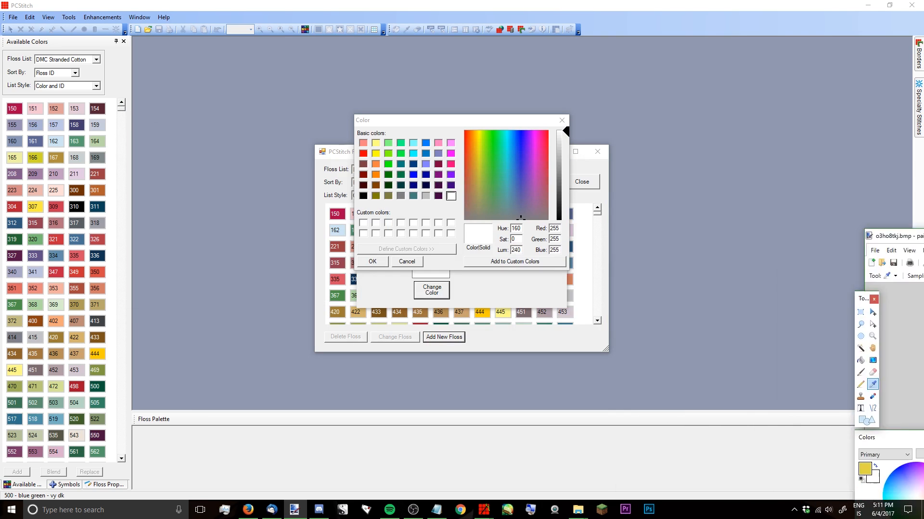
mouse_move(923, 353)
mouse_down()
mouse_move(385, 331)
mouse_move(249, 186)
mouse_up()
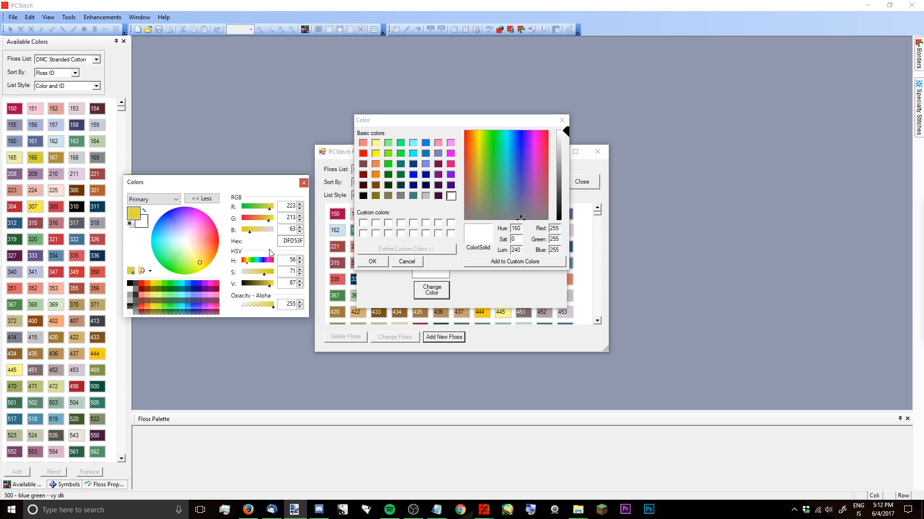
Set the new floss's color to red 233, green 213, blue 63, and discard the new floss
double_click(554, 228)
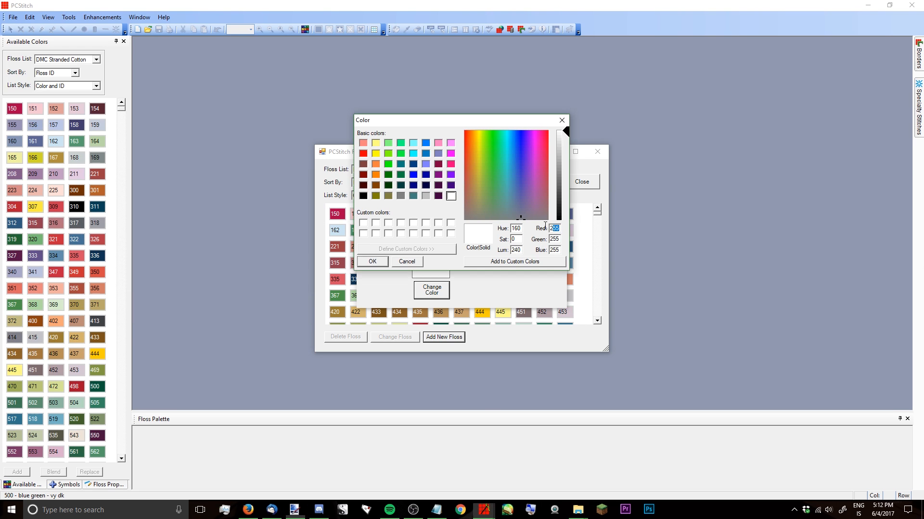
text(233)
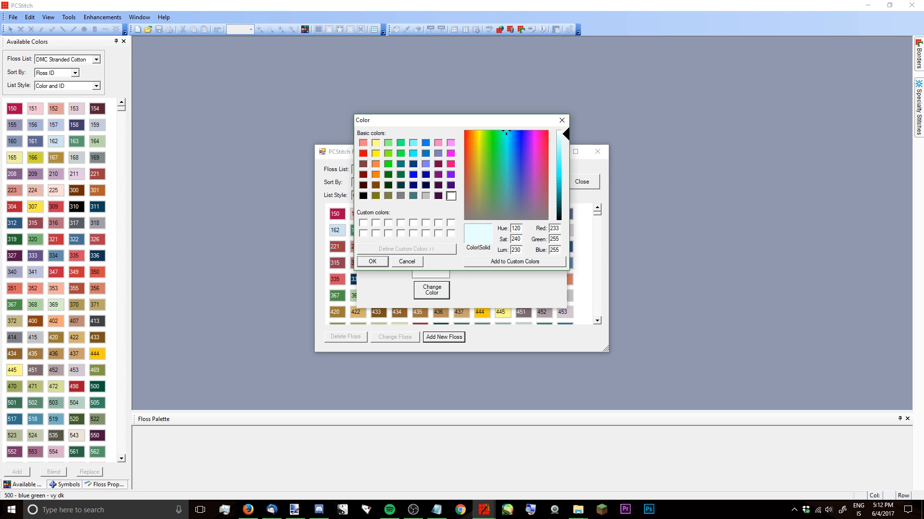
key(alt+Tab)
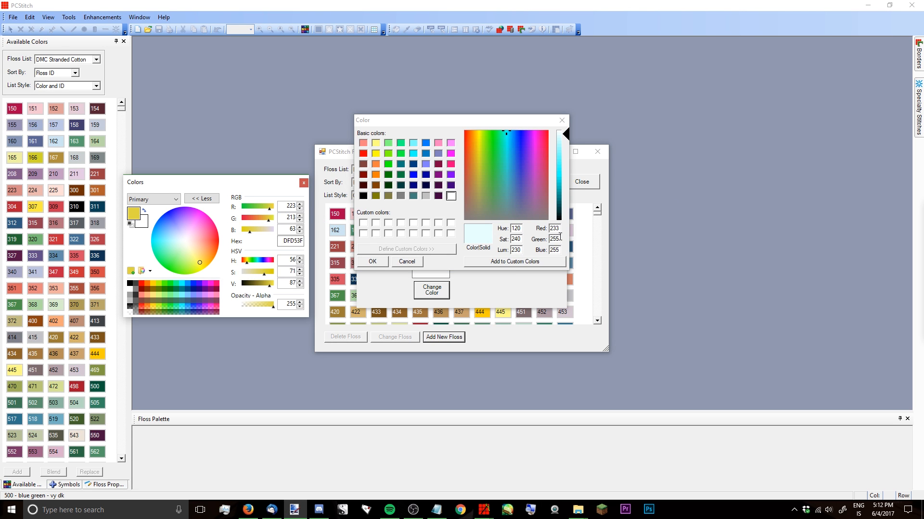
double_click(560, 237)
text(213)
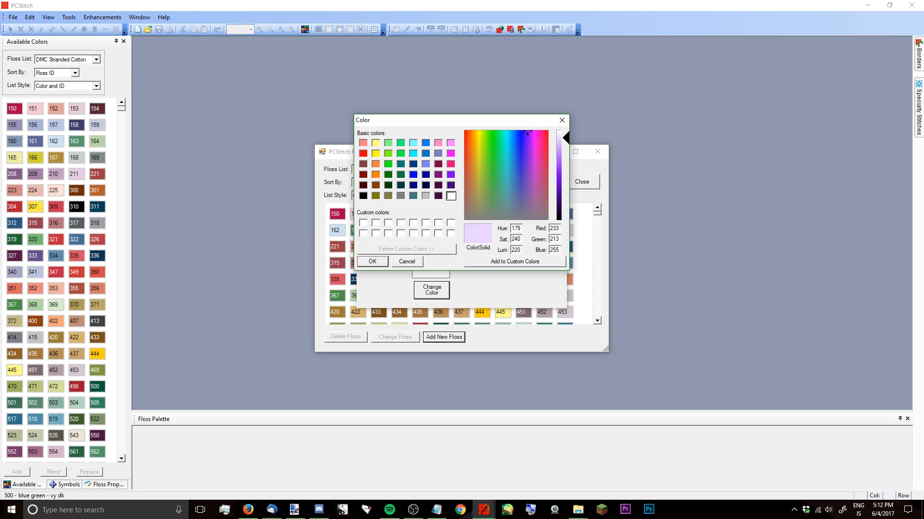
key(alt+Tab)
click(559, 250)
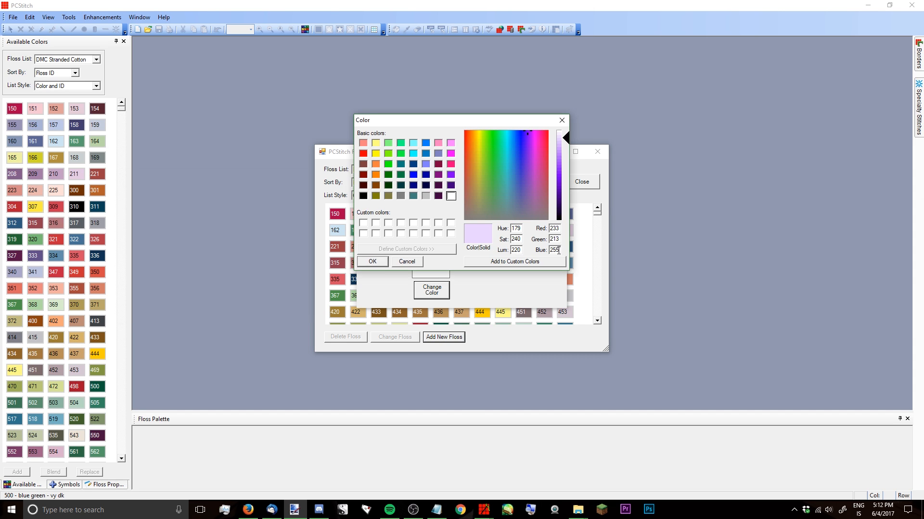
double_click(559, 250)
text(63)
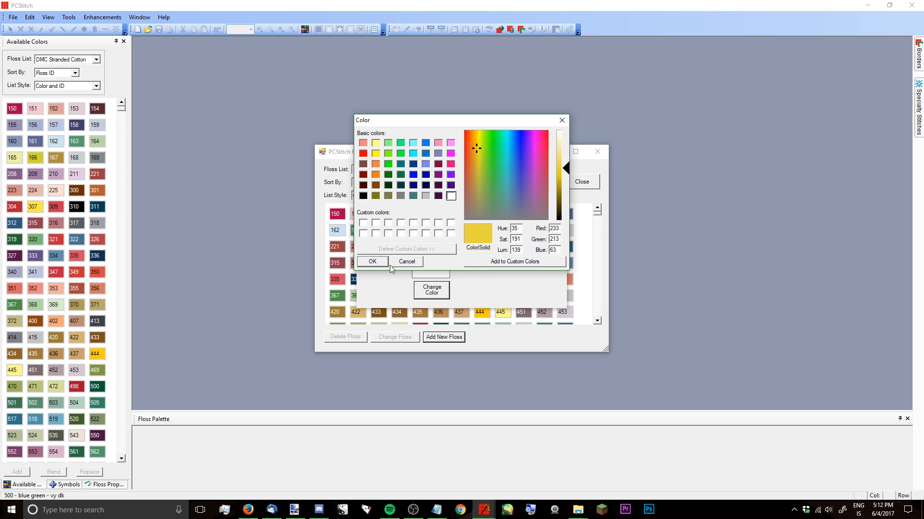
click(371, 262)
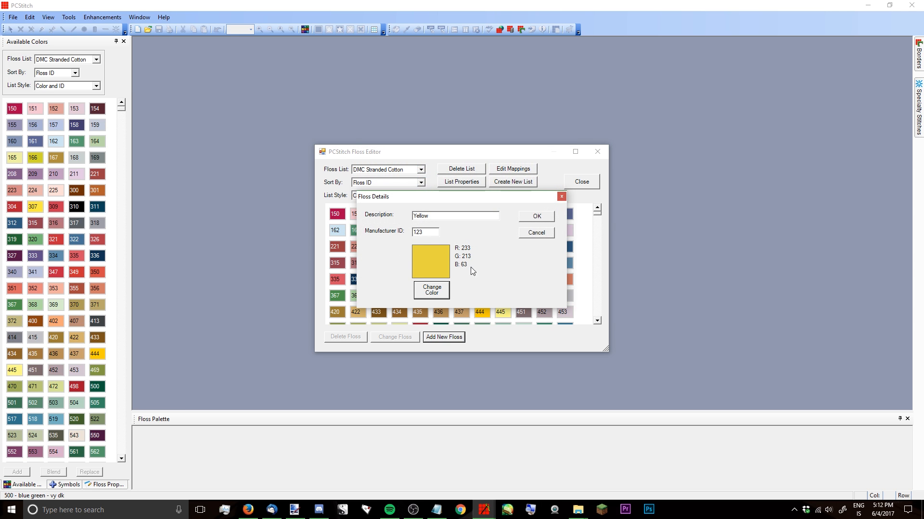
click(536, 233)
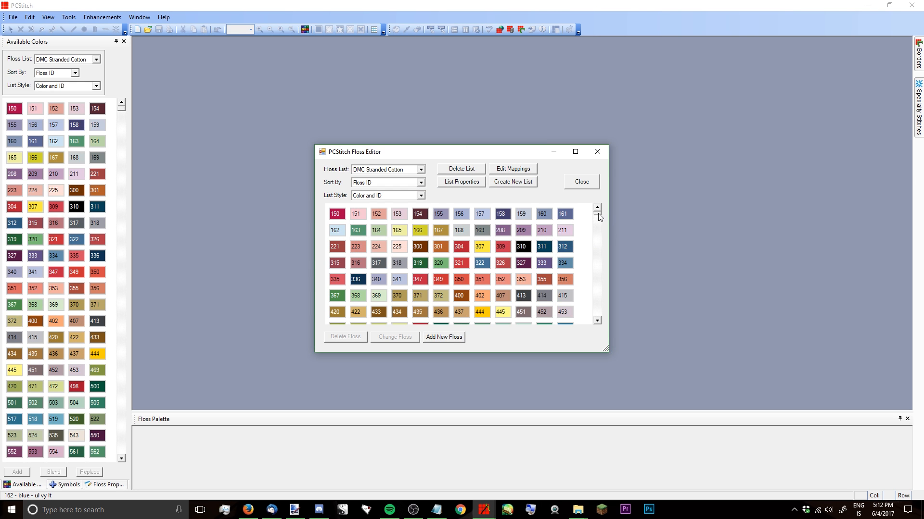
Open the details of floss 3889, compare its RGB values with the color sampled in paint.net, and close them without changes
drag(600, 217, 597, 325)
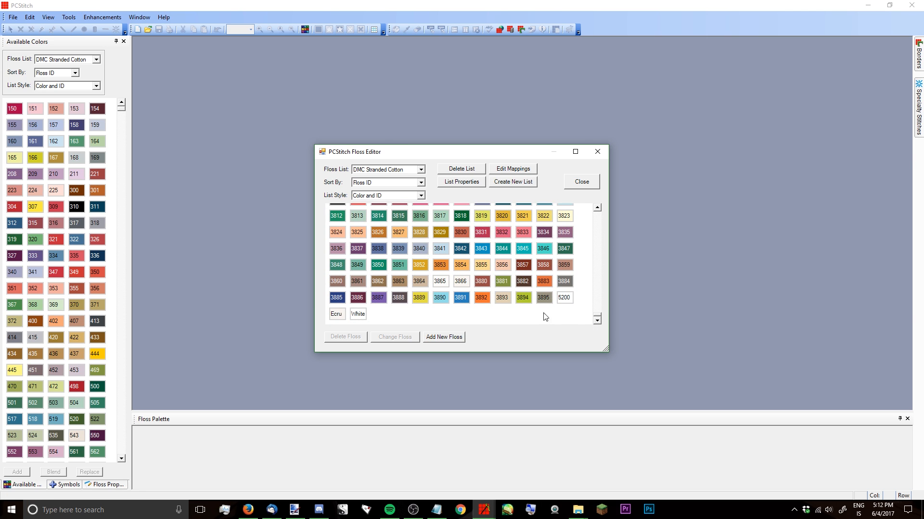
click(420, 302)
click(403, 338)
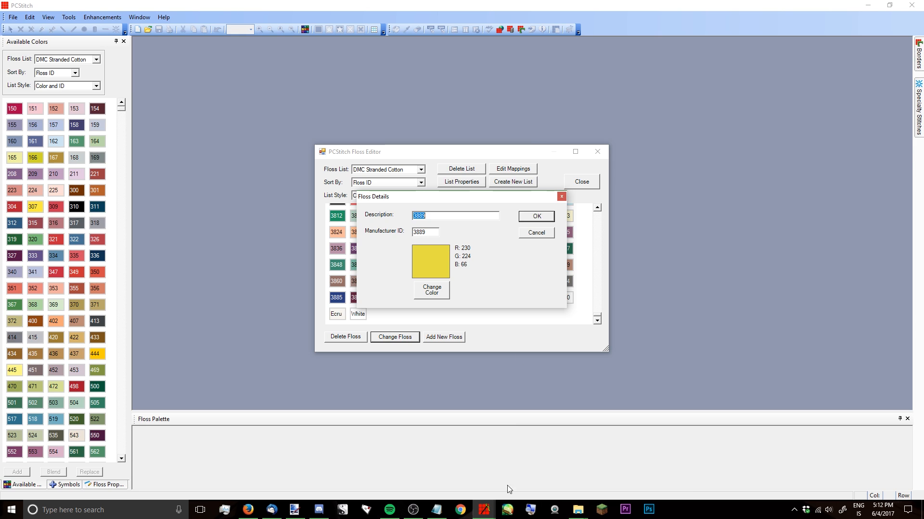
key(alt+Tab)
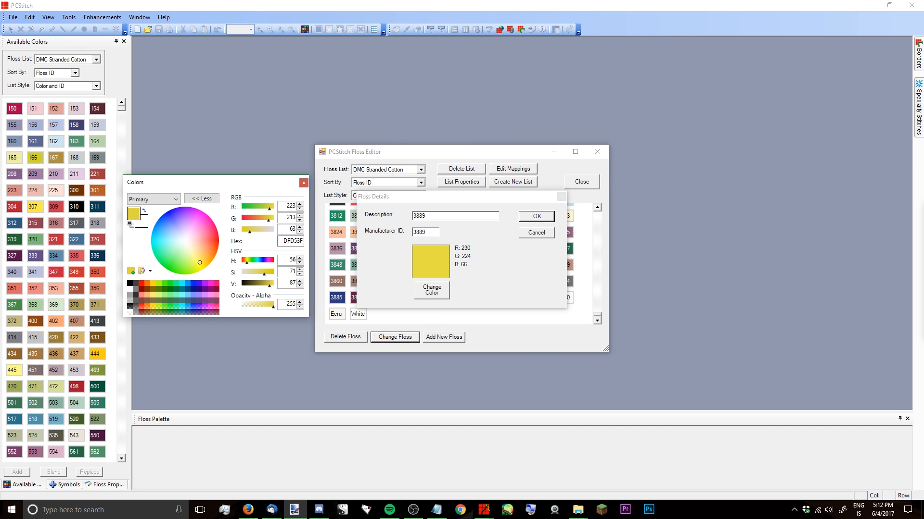
click(544, 232)
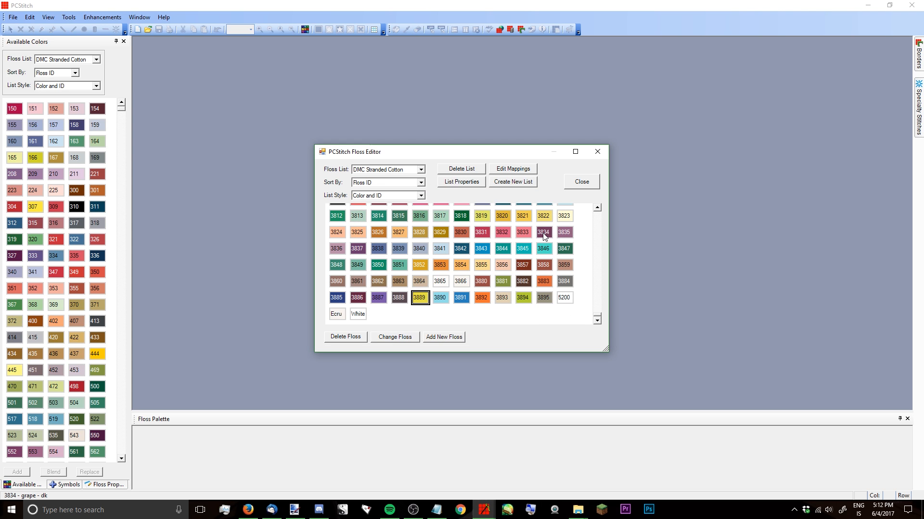